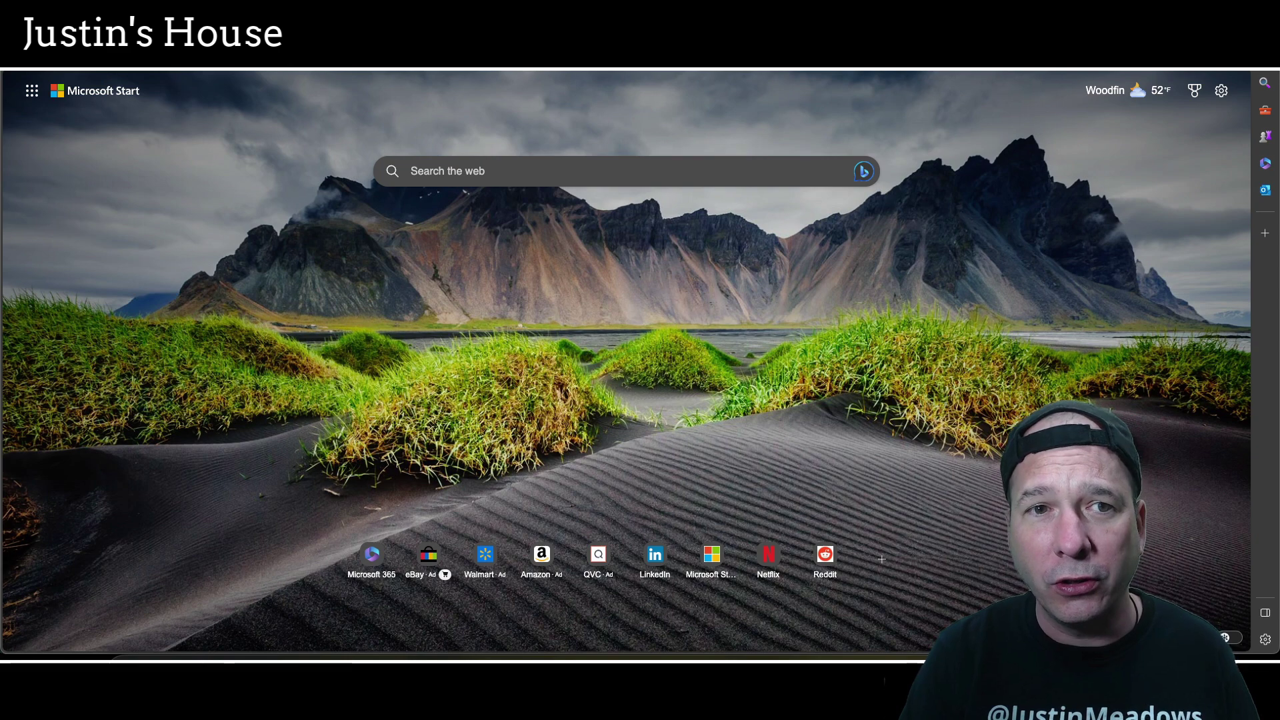
Load the ServiceNow documentation site, docs.servicenow.com, from the address bar
type("docs")
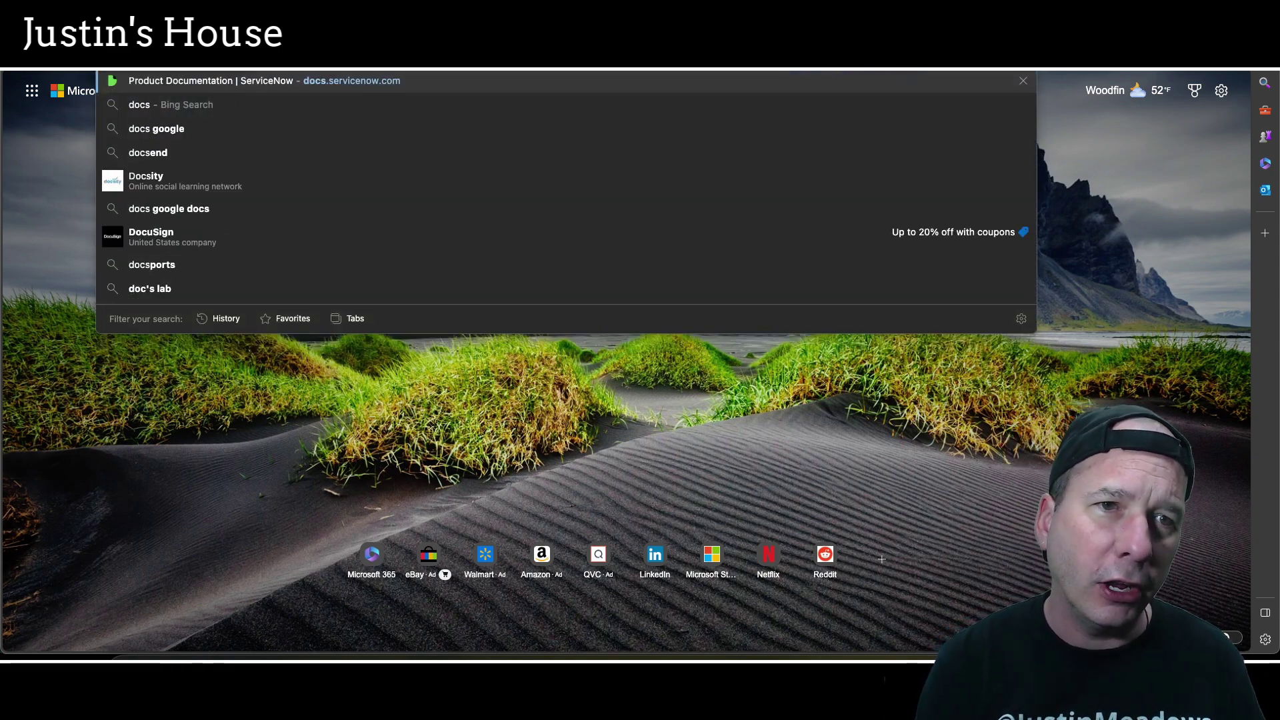
key("Return")
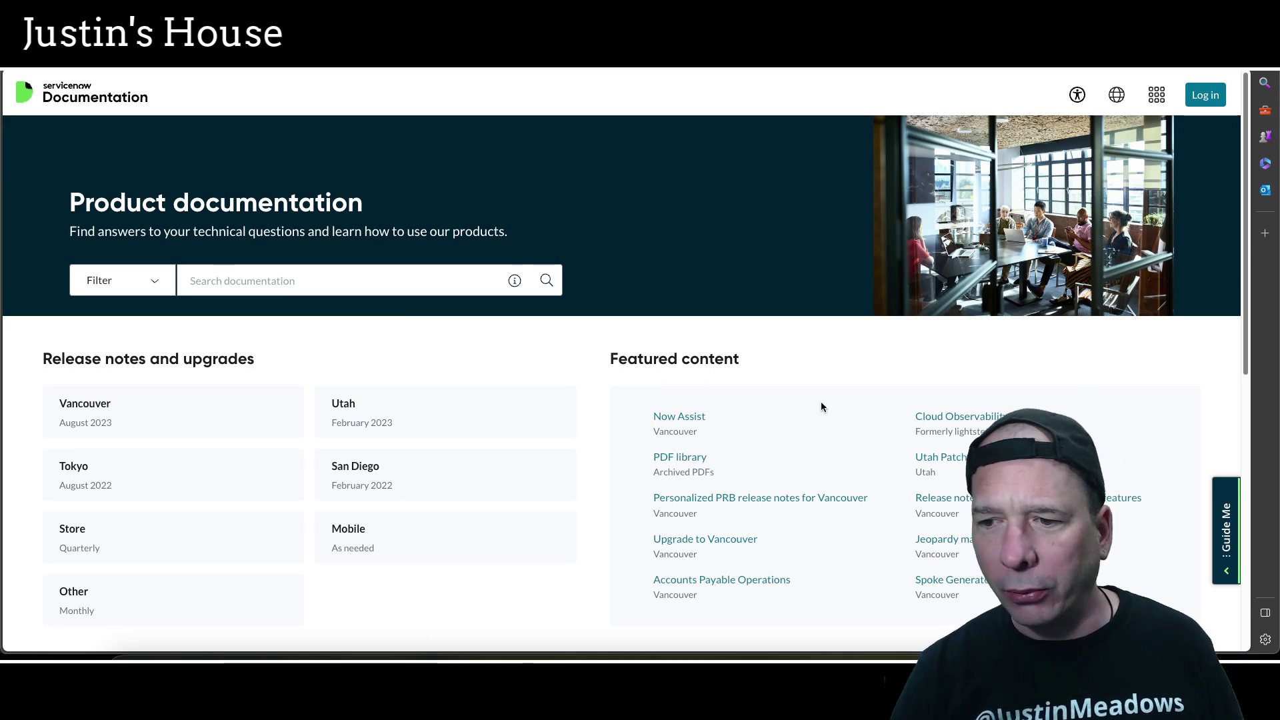
scroll(532, 470, "down", 7)
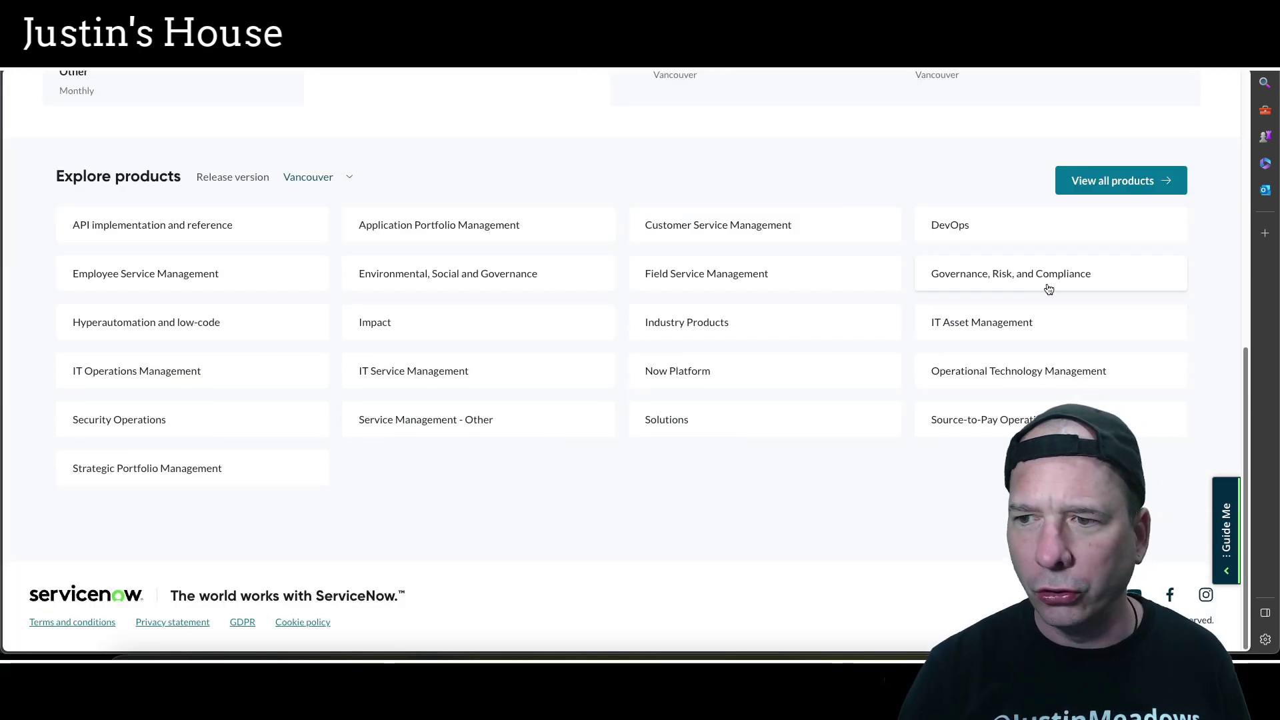
Go from the Governance, Risk, and Compliance docs to the Vancouver Policy and Compliance Management page
left_click(1040, 280)
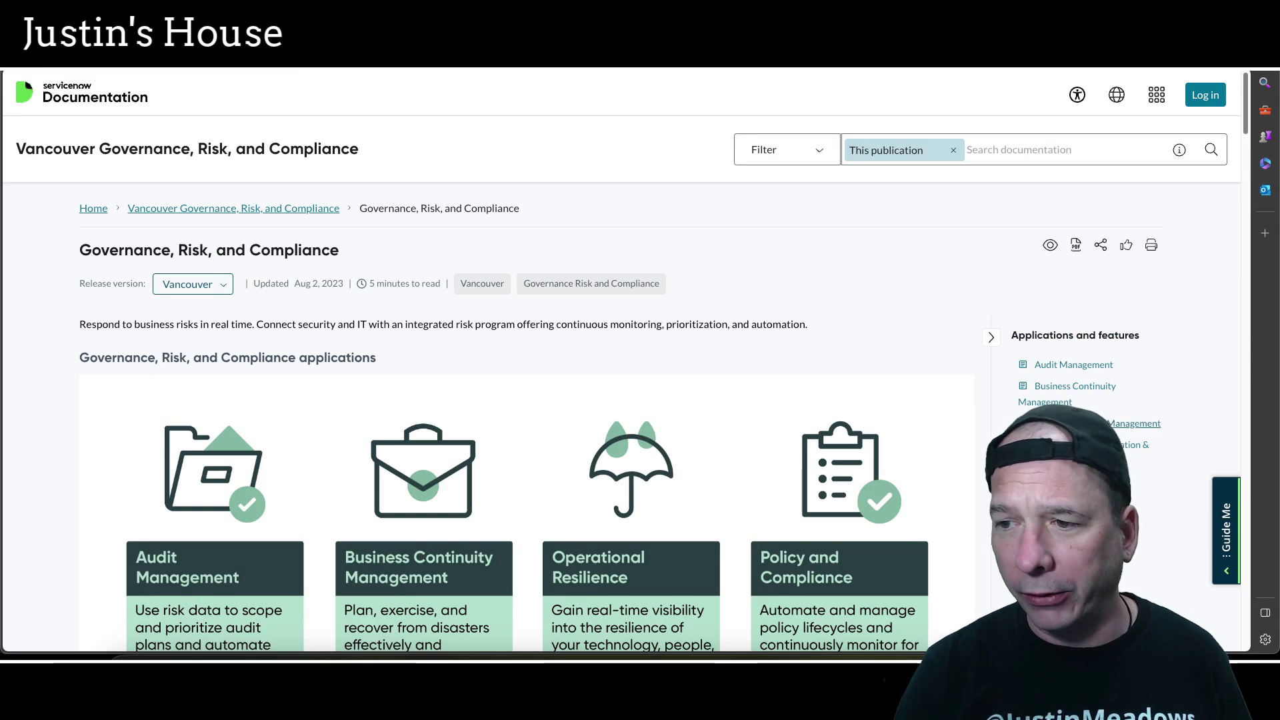
scroll(1080, 413, "down", 3)
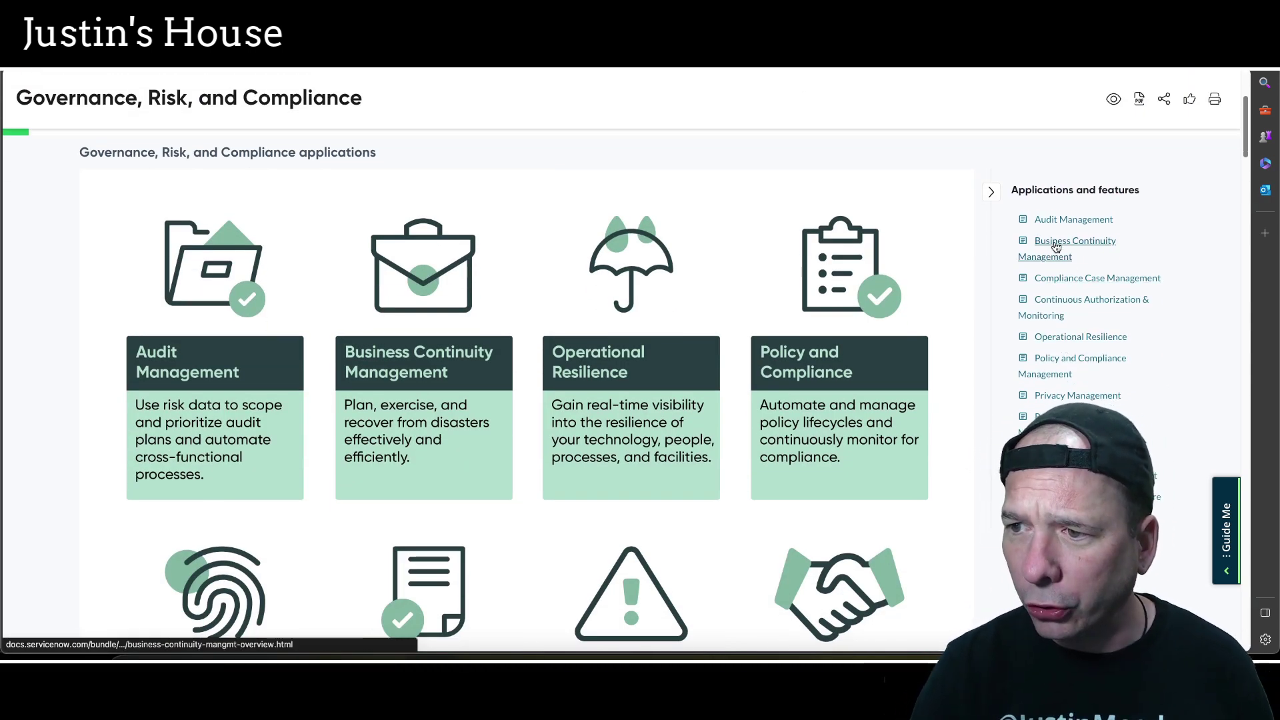
scroll(1065, 363, "up", 3)
left_click(1067, 503)
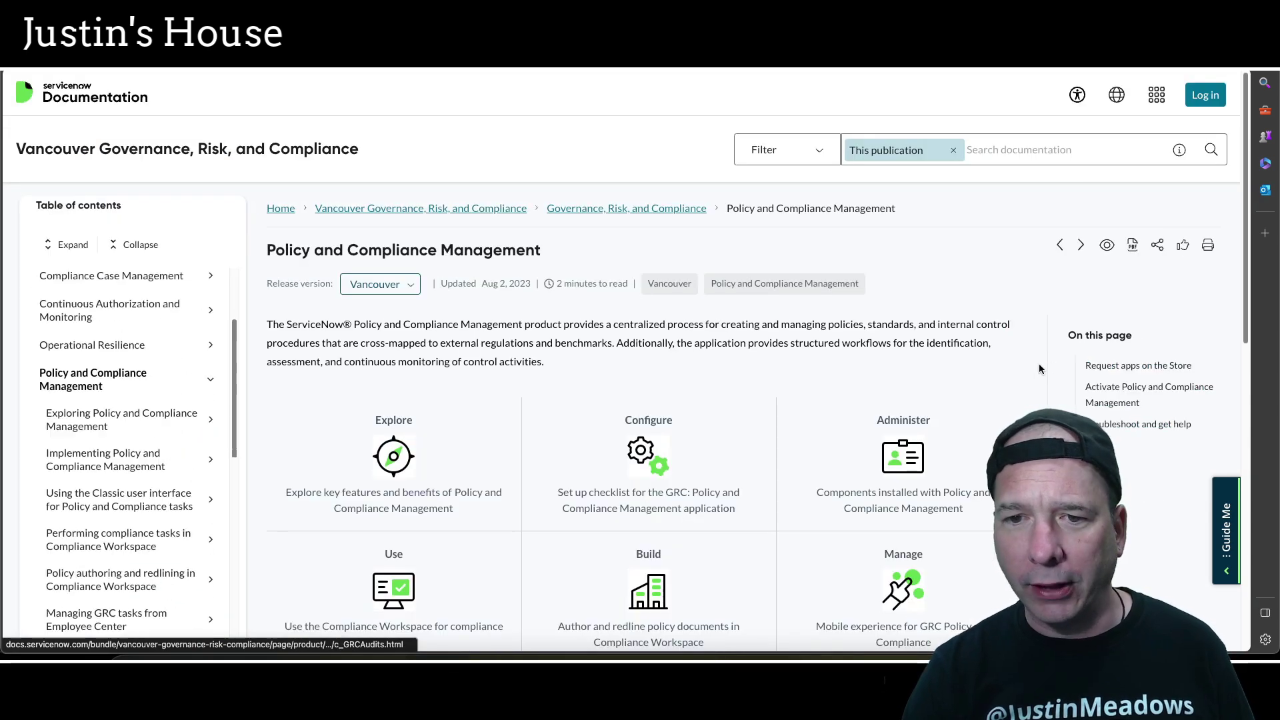
scroll(86, 445, "down", 1)
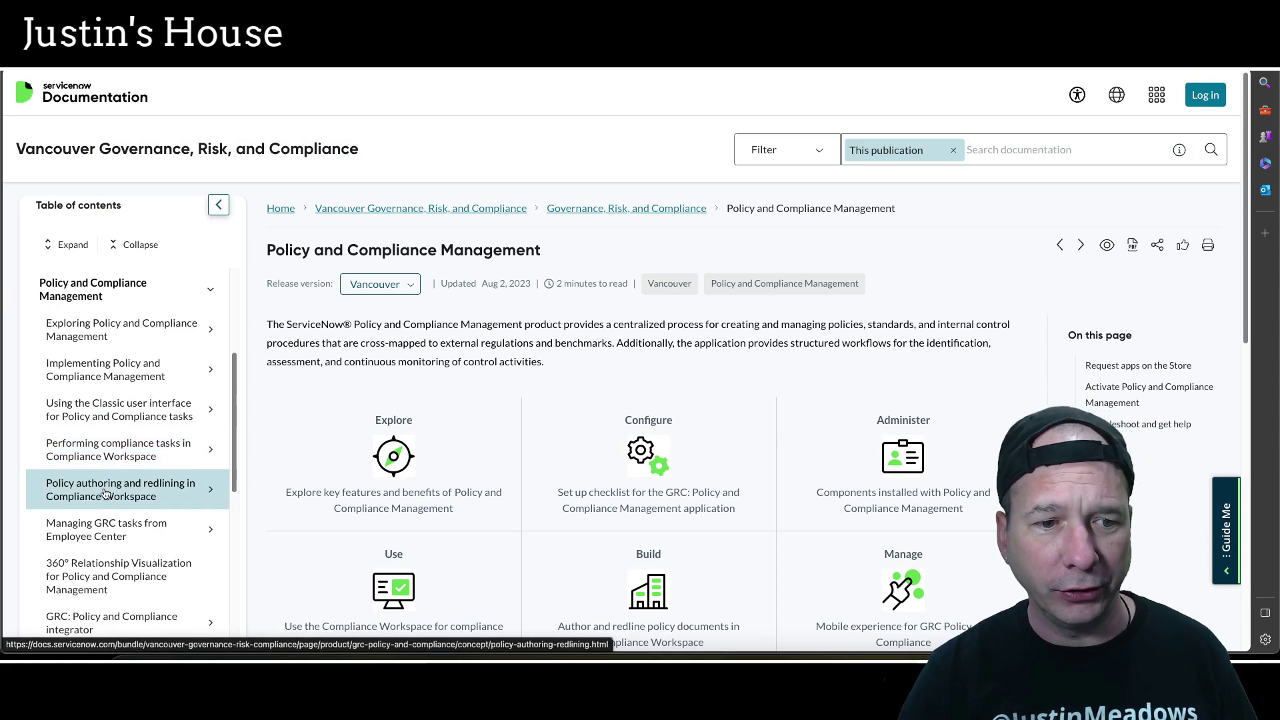
scroll(105, 494, "down", 5)
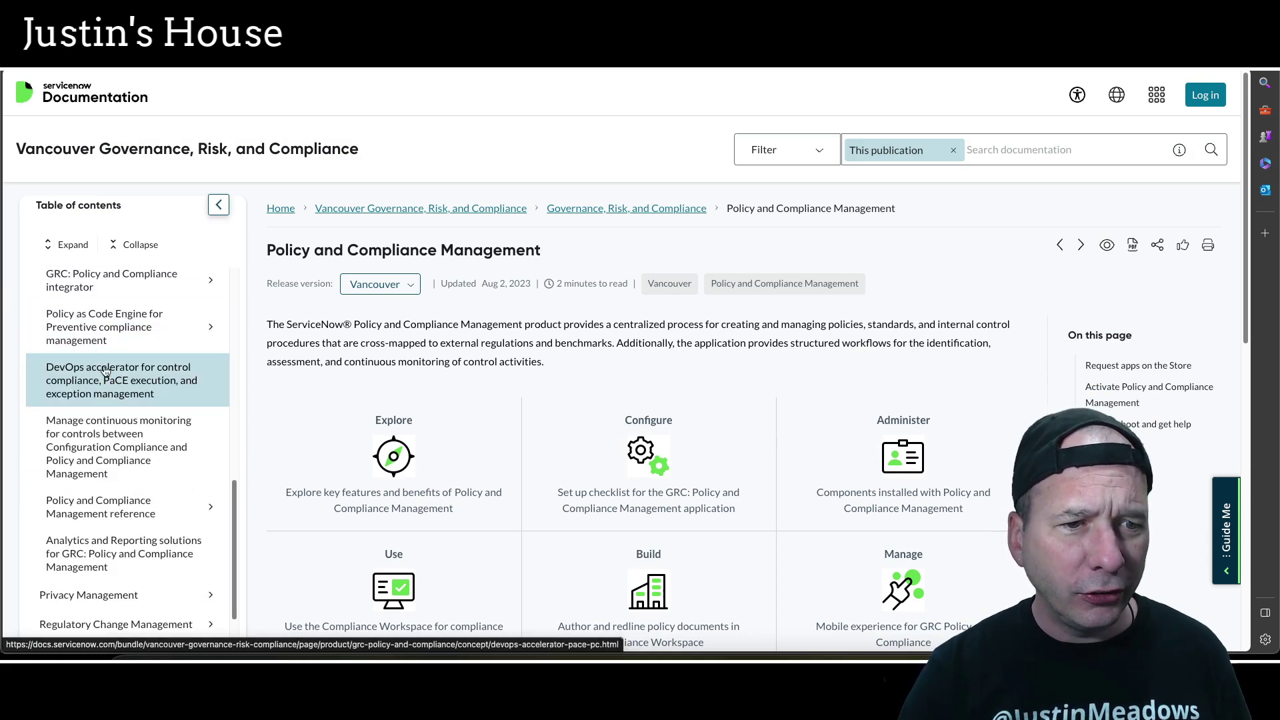
scroll(105, 371, "down", 1)
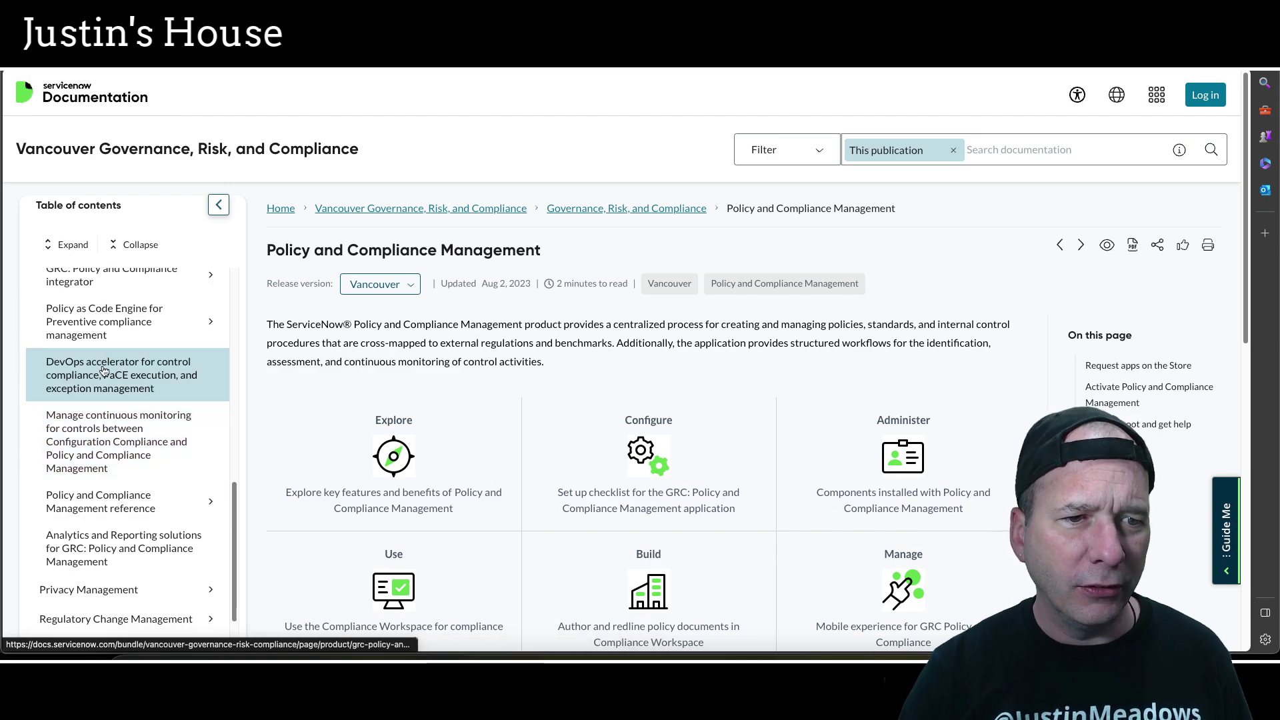
Open the 'DevOps accelerator for control compliance, PaCE execution, and exception management' article and skim it
left_click(105, 371)
scroll(386, 369, "down", 2)
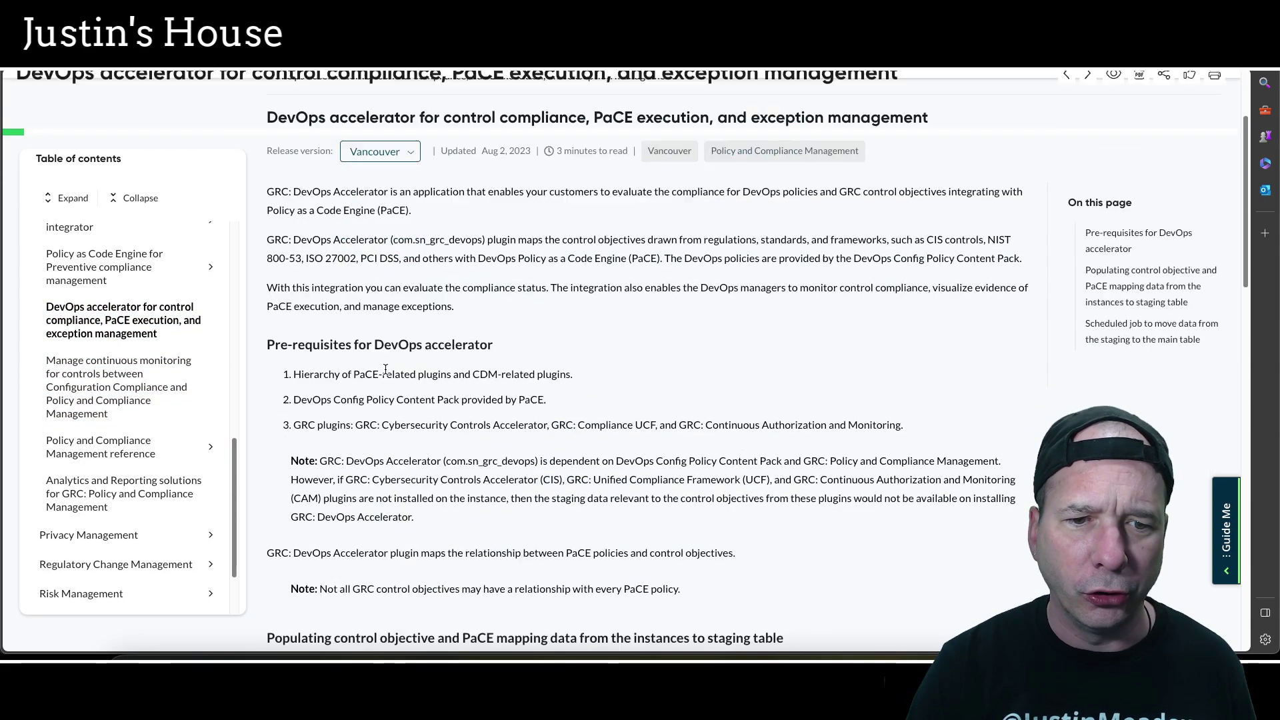
scroll(414, 381, "down", 10)
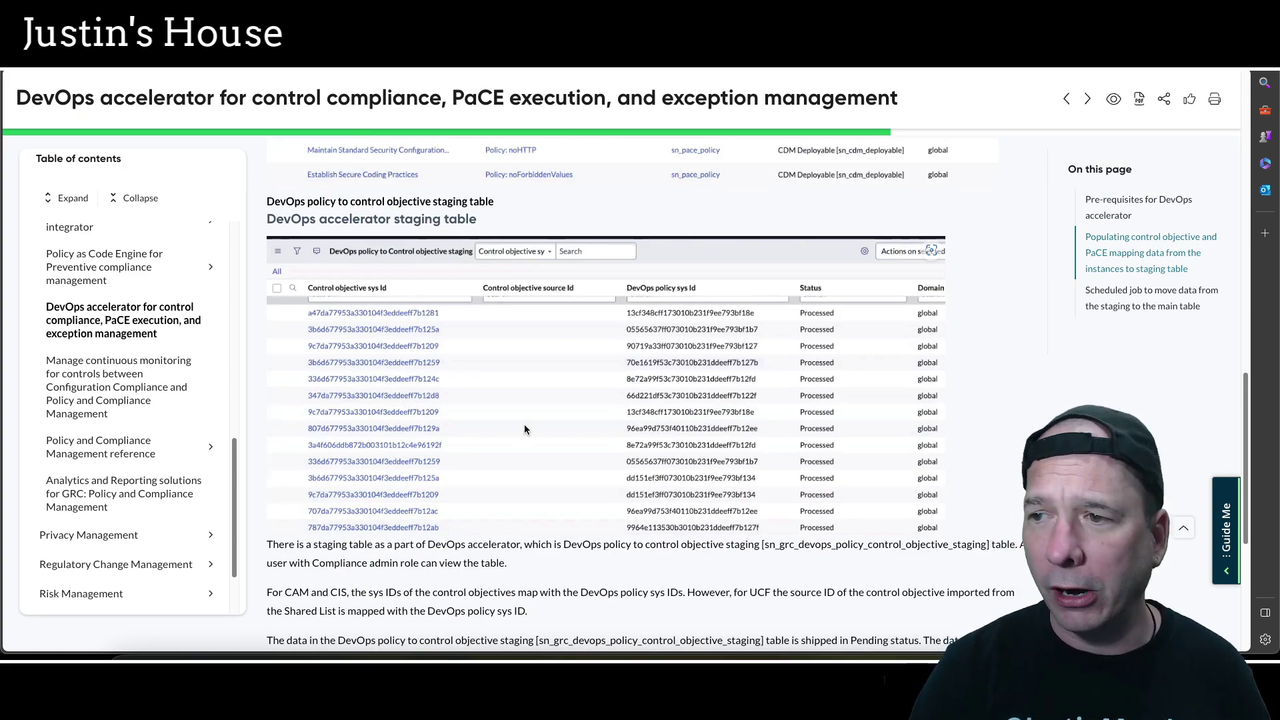
scroll(524, 428, "up", 15)
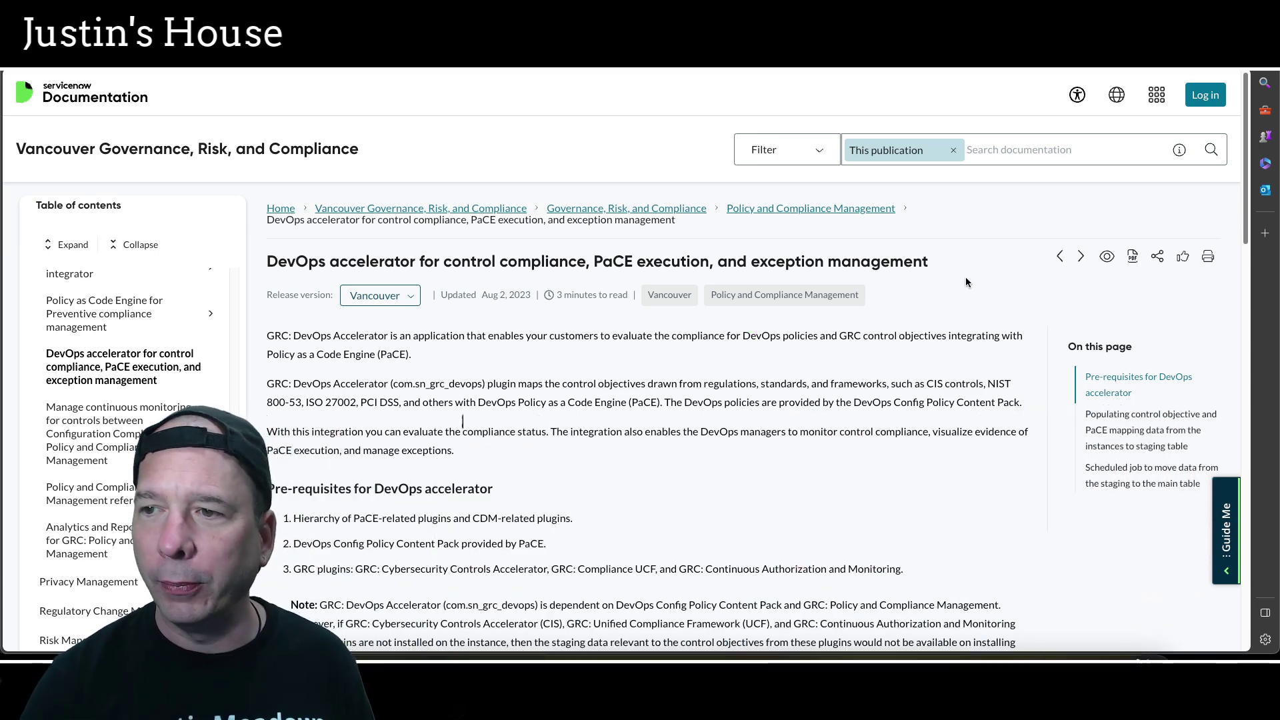
mouse_move(1068, 240)
left_mouse_down()
mouse_move(1154, 73)
mouse_move(1229, 72)
left_mouse_up()
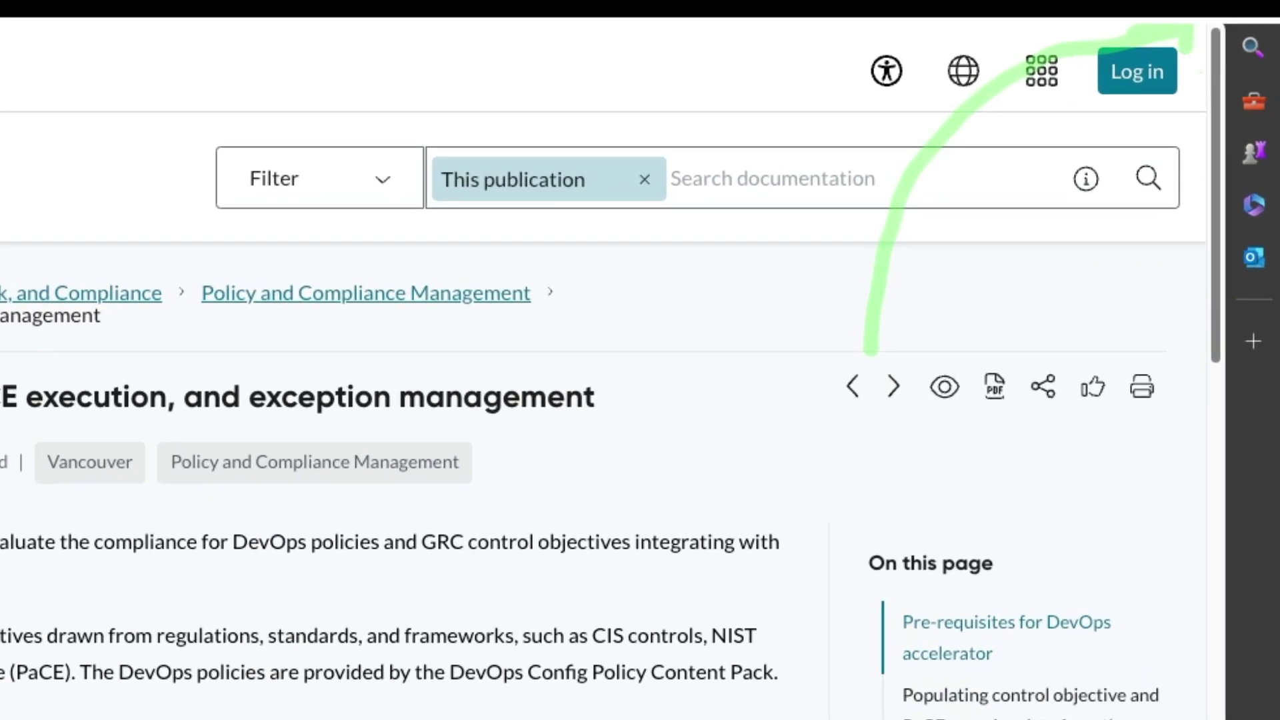
key("Escape")
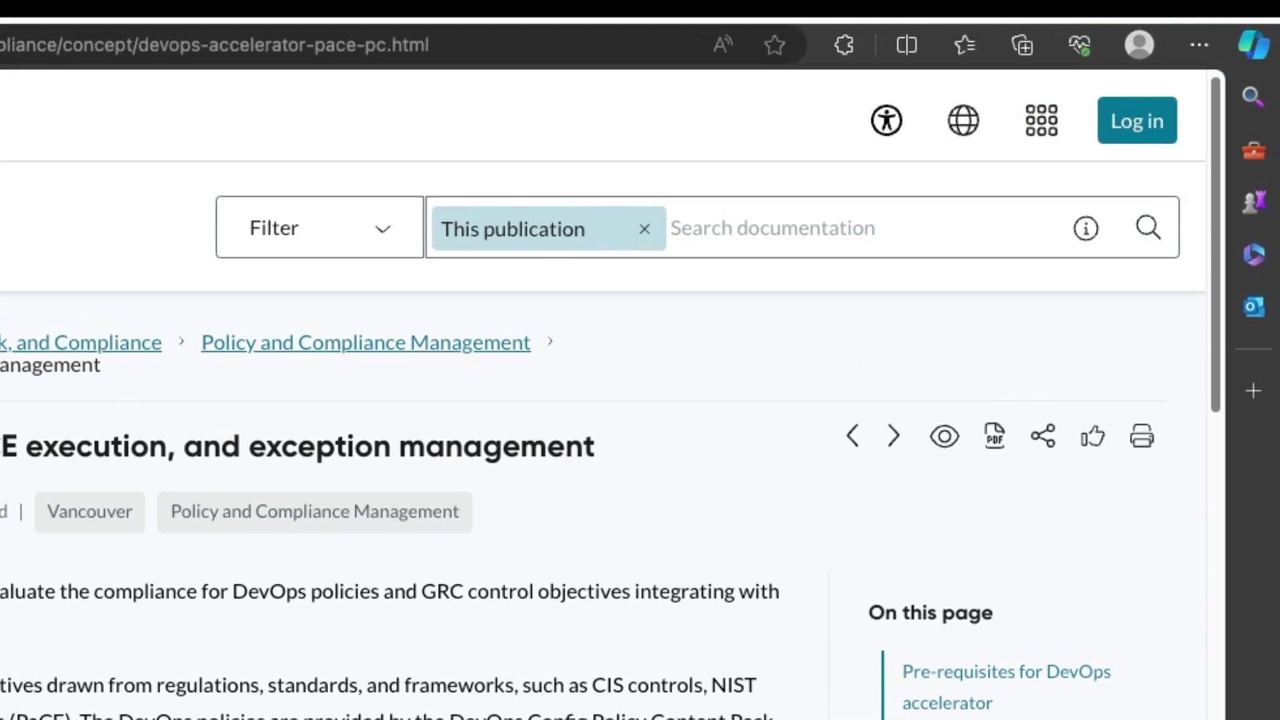
left_click_drag(1027, 182, 1162, 97)
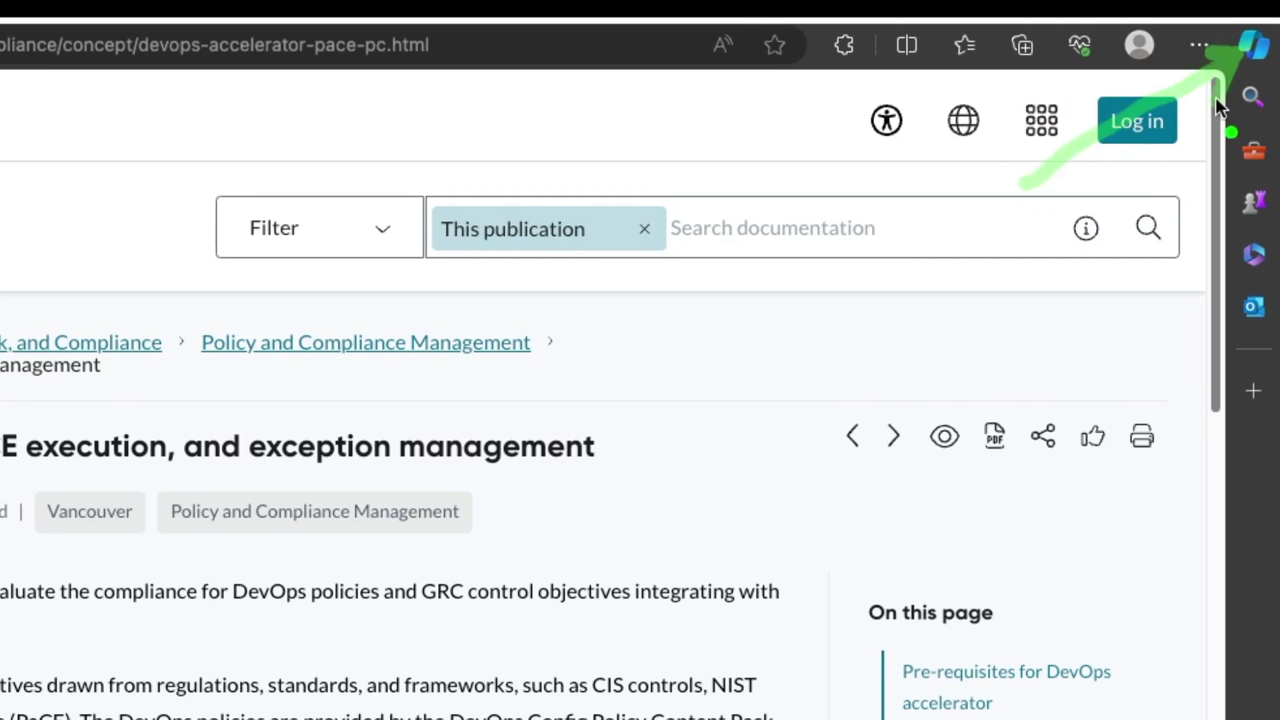
Open the Copilot sidebar, request a page summary, and accept the browsing-data consent
left_click(1253, 45)
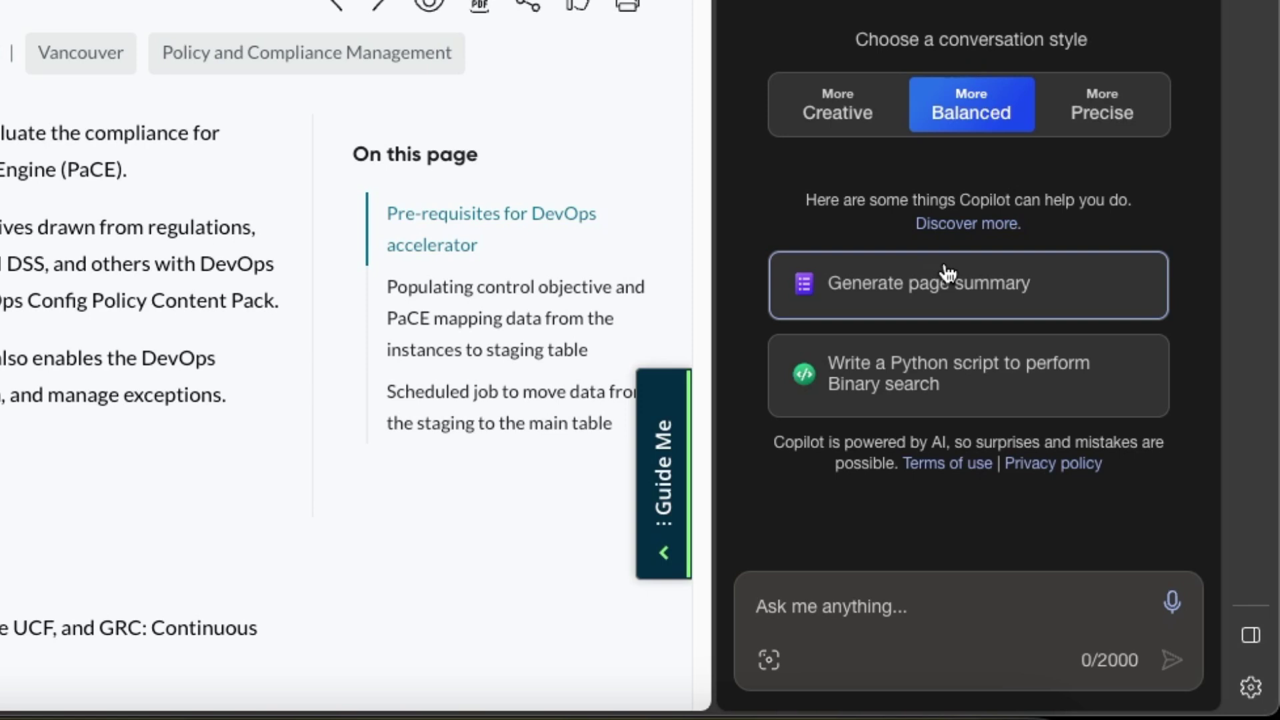
left_click(946, 302)
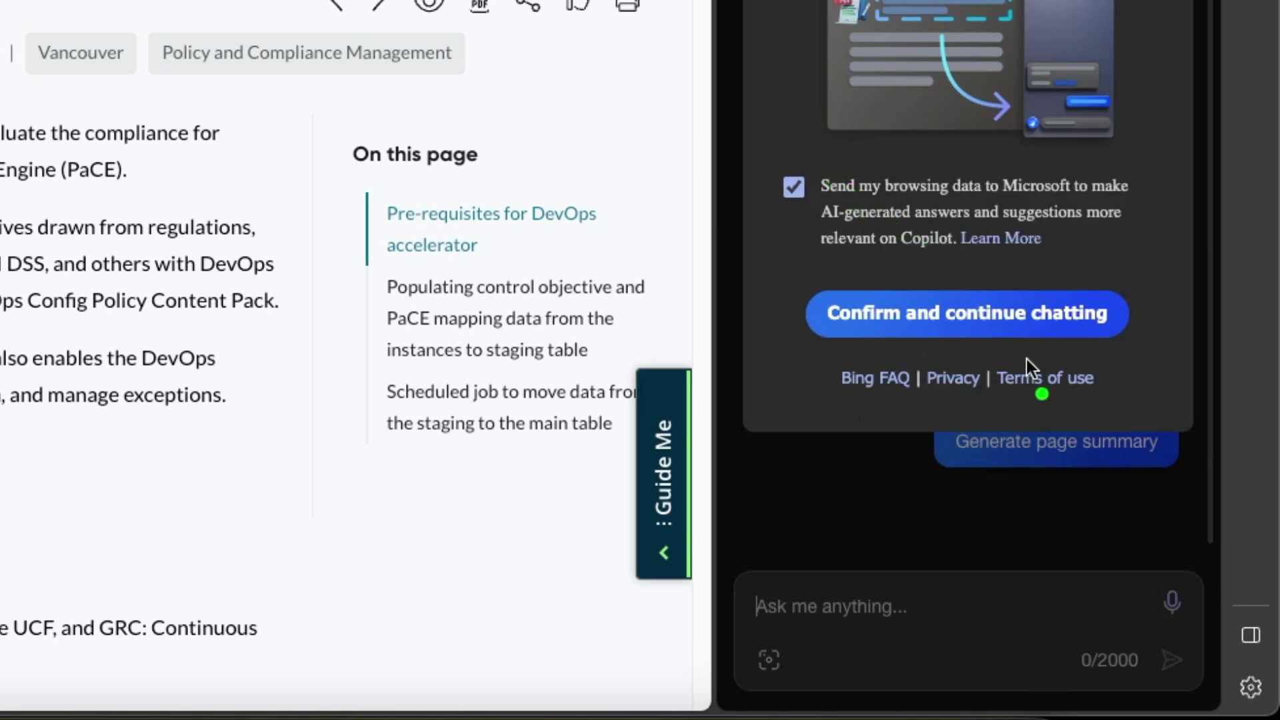
mouse_move(754, 131)
left_mouse_down()
mouse_move(974, 326)
mouse_move(1165, 429)
left_mouse_up()
left_click(973, 310)
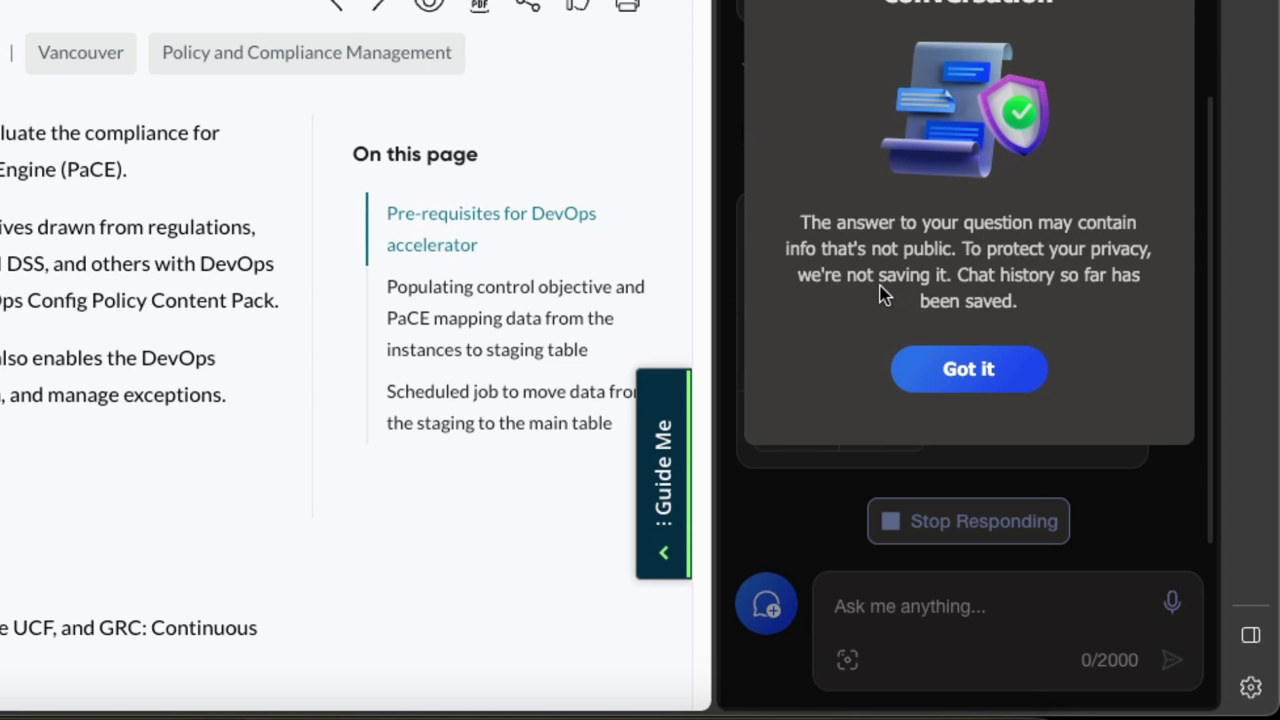
Dismiss Copilot's privacy notice with 'Got it' so the page summary completes
left_click(948, 370)
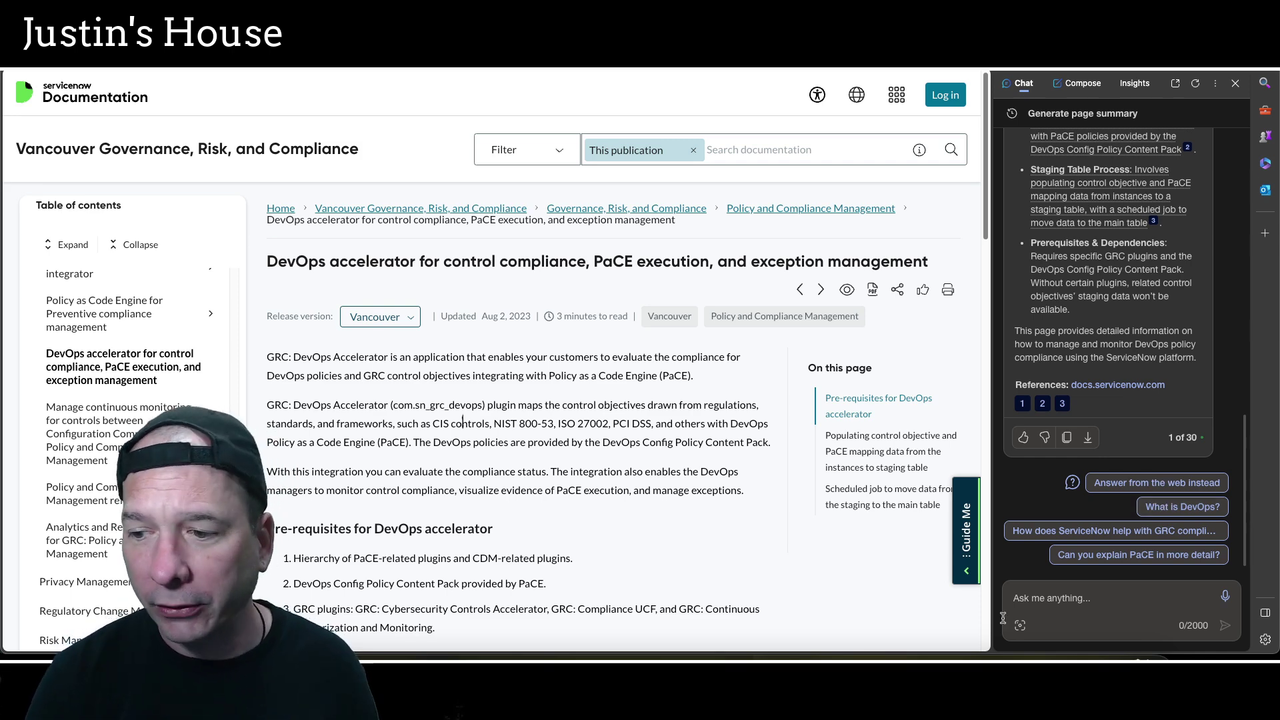
Ask Copilot for 10 video ideas from this page's content to post to a YouTube channel
type("Generate 10 ")
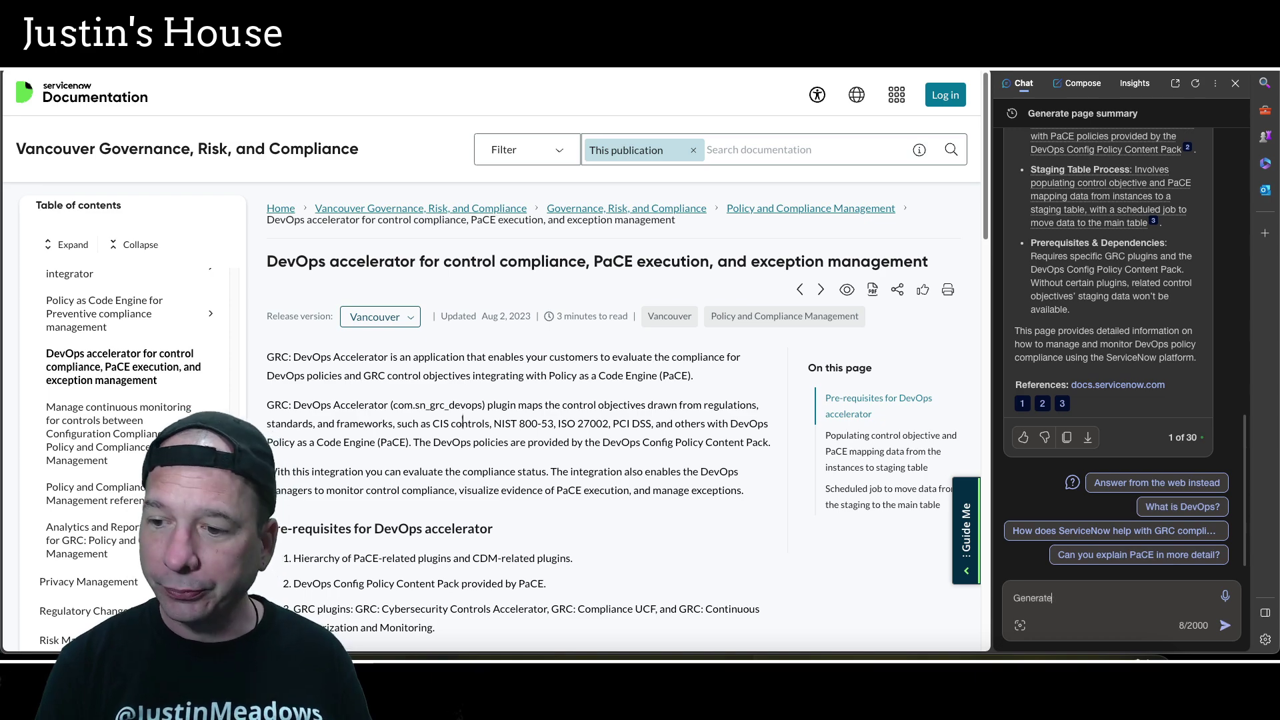
type("video ideas")
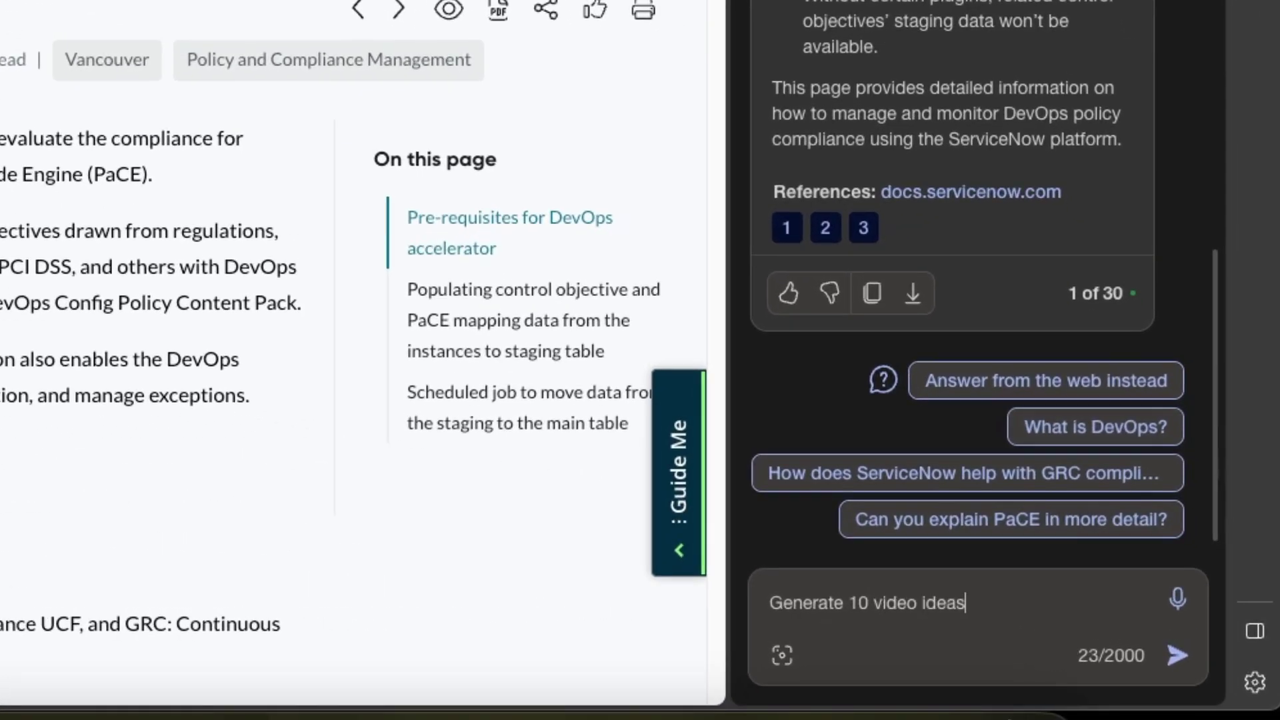
type(" for")
key("BackSpace")
key("BackSpace")
key("BackSpace")
type("related to the cont")
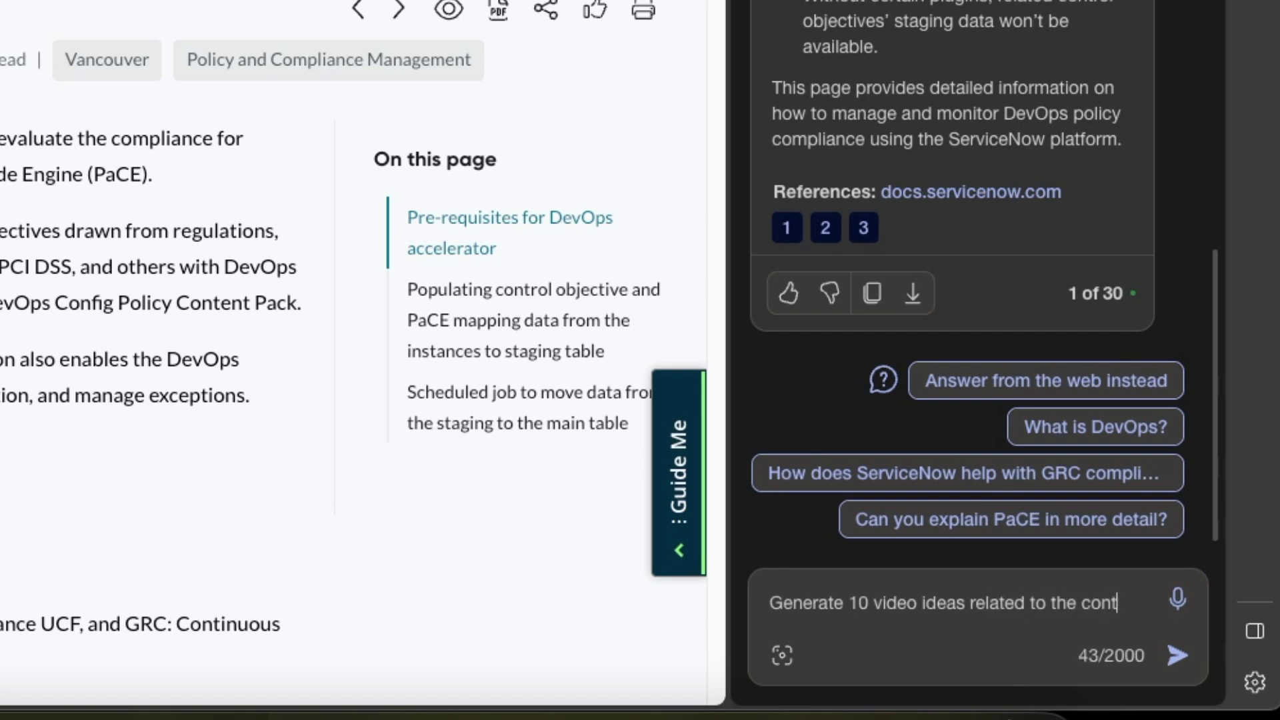
type("ent on this ")
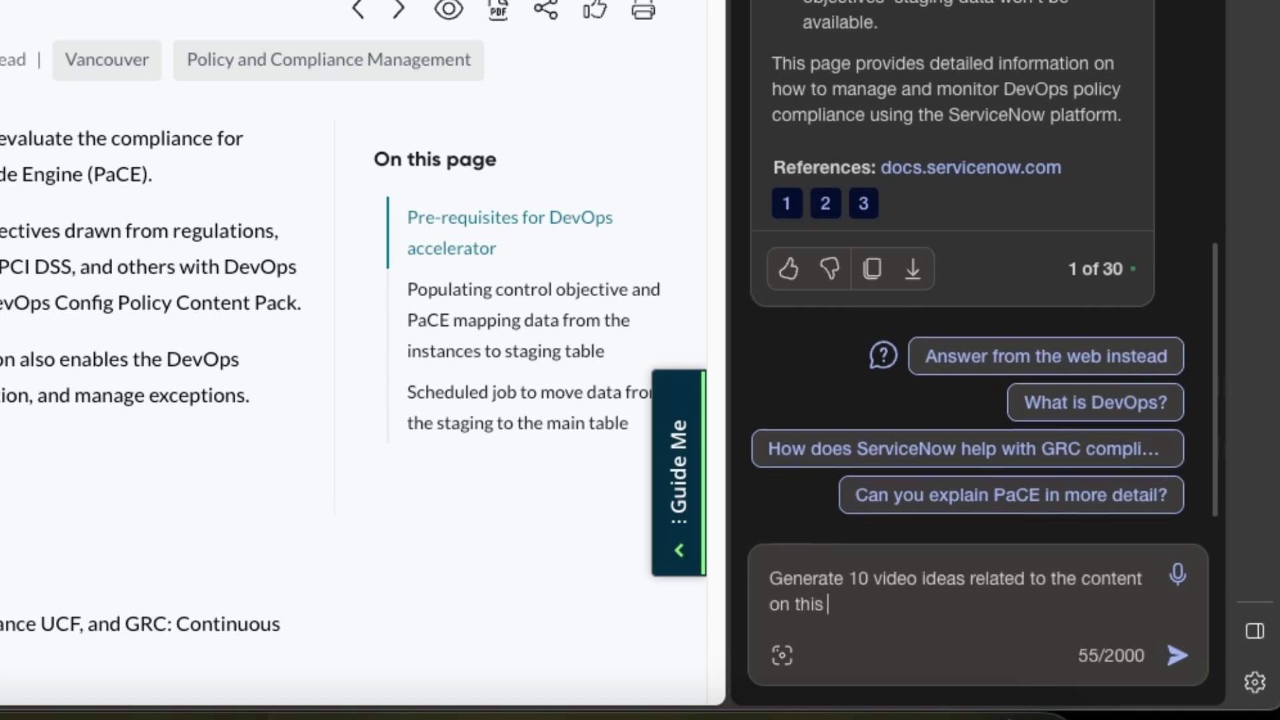
type("page that I can ")
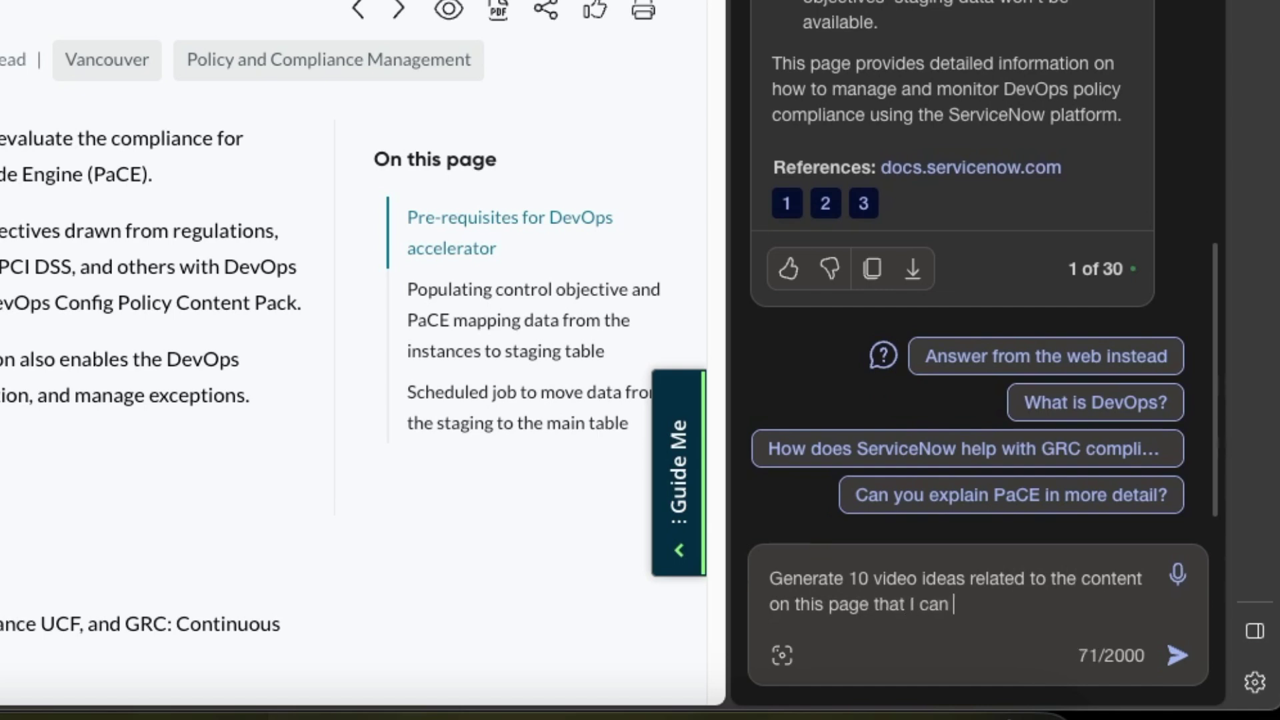
type("post to YouTu")
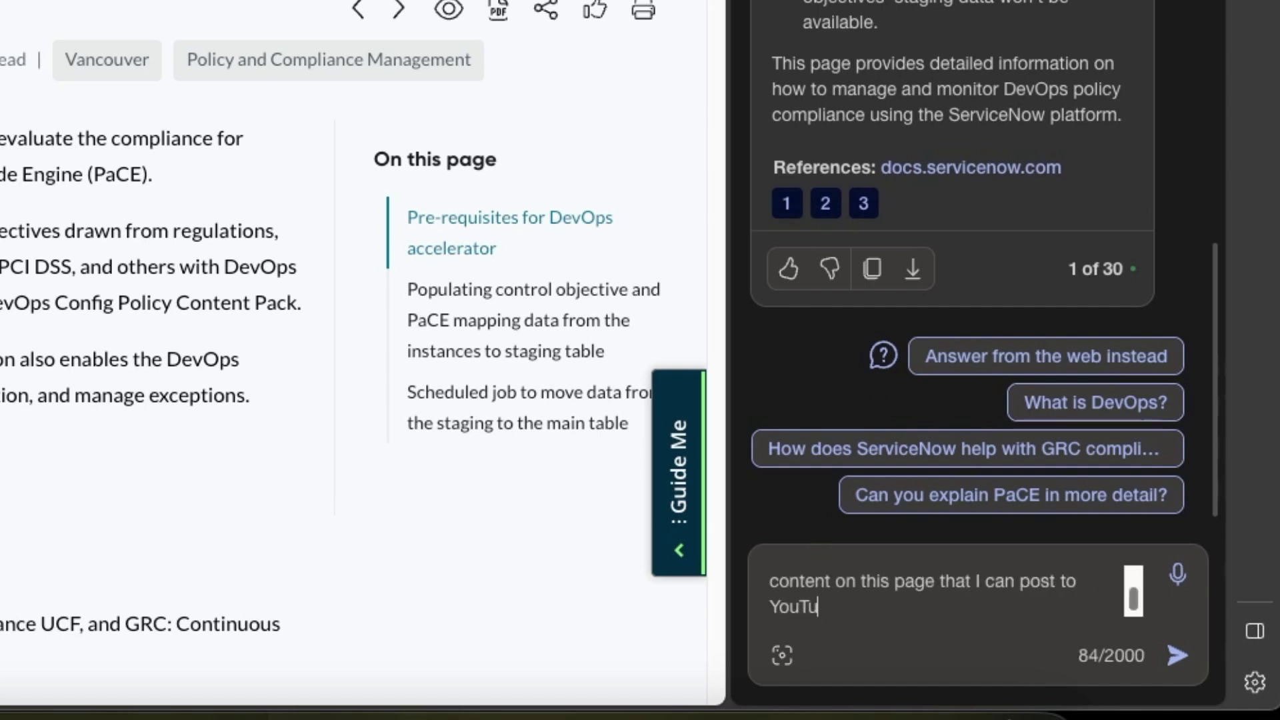
type("be for my channel?")
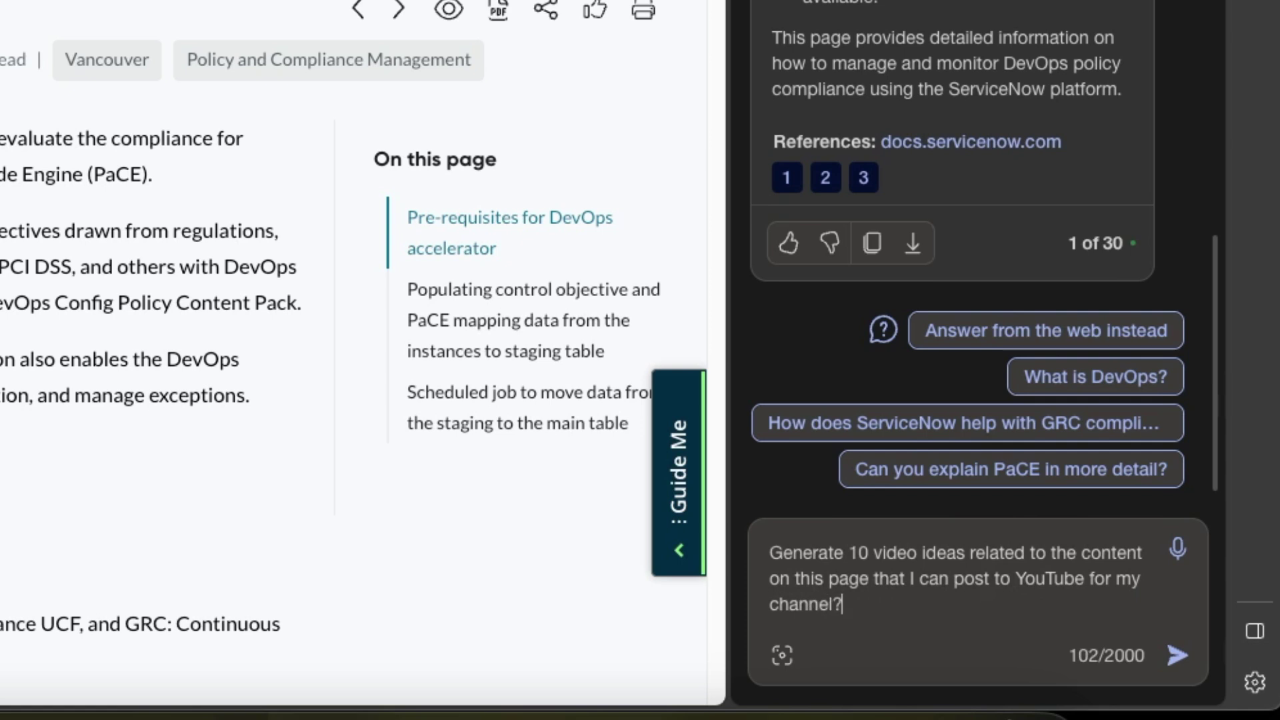
key("BackSpace")
type(".")
left_click(1177, 655)
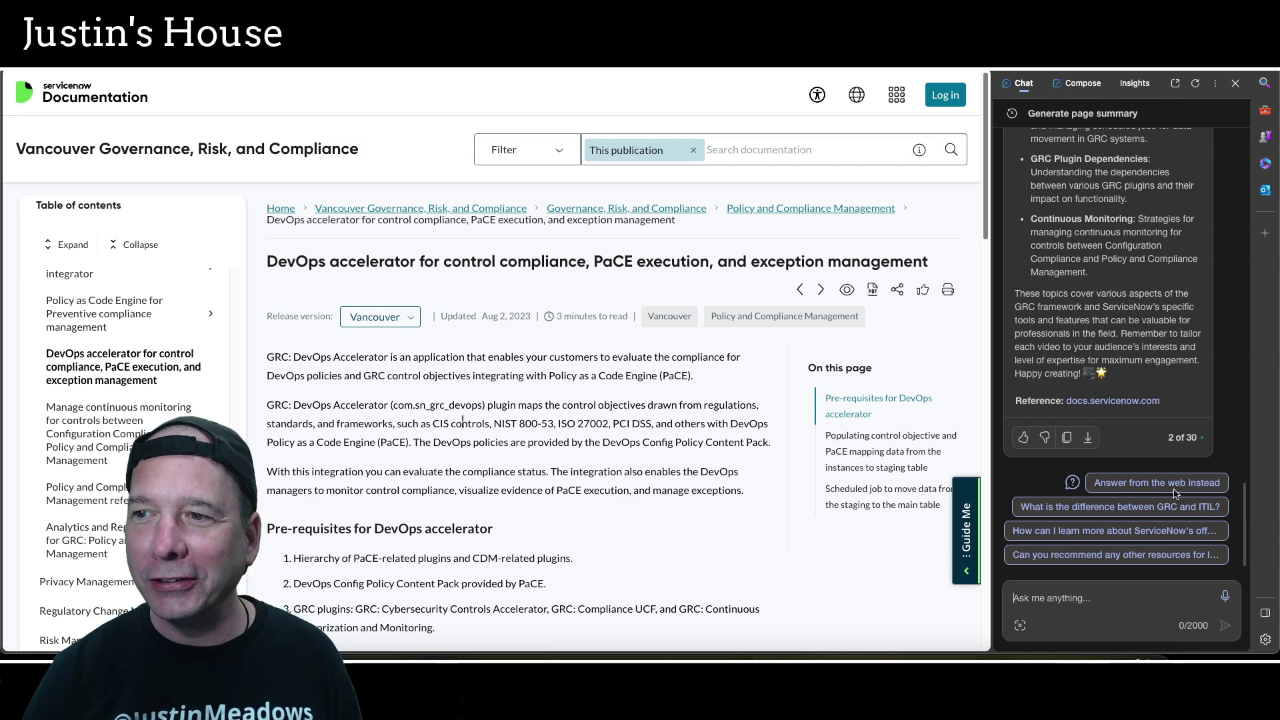
Scroll Copilot's answer to read the 10 video ideas, from GRC Overview to Continuous Monitoring
scroll(1129, 319, "up", 2)
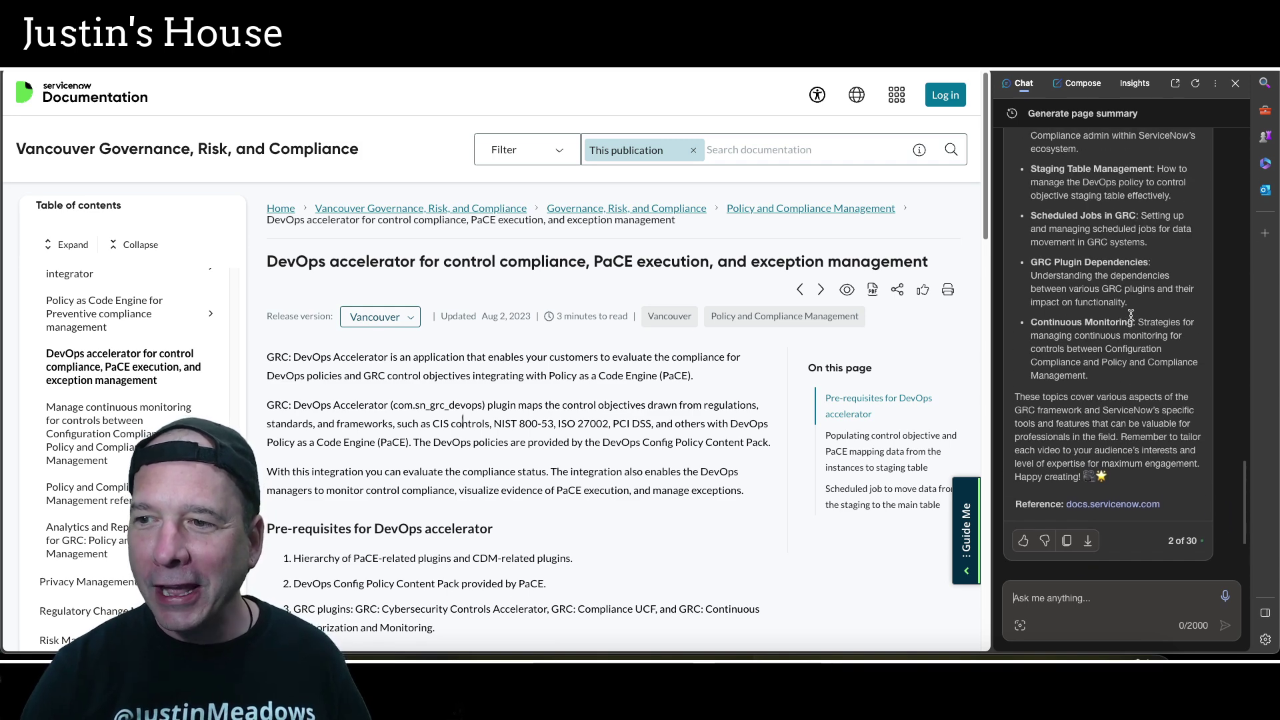
scroll(1130, 315, "up", 5)
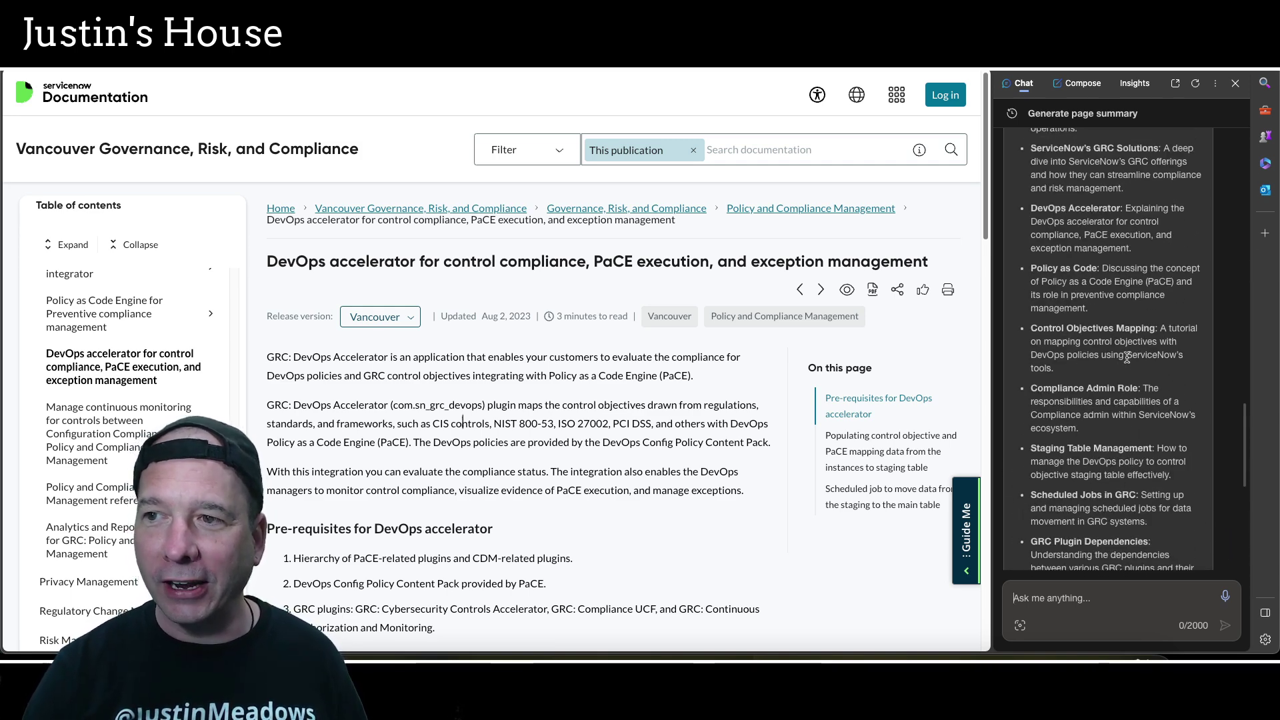
scroll(1127, 358, "up", 2)
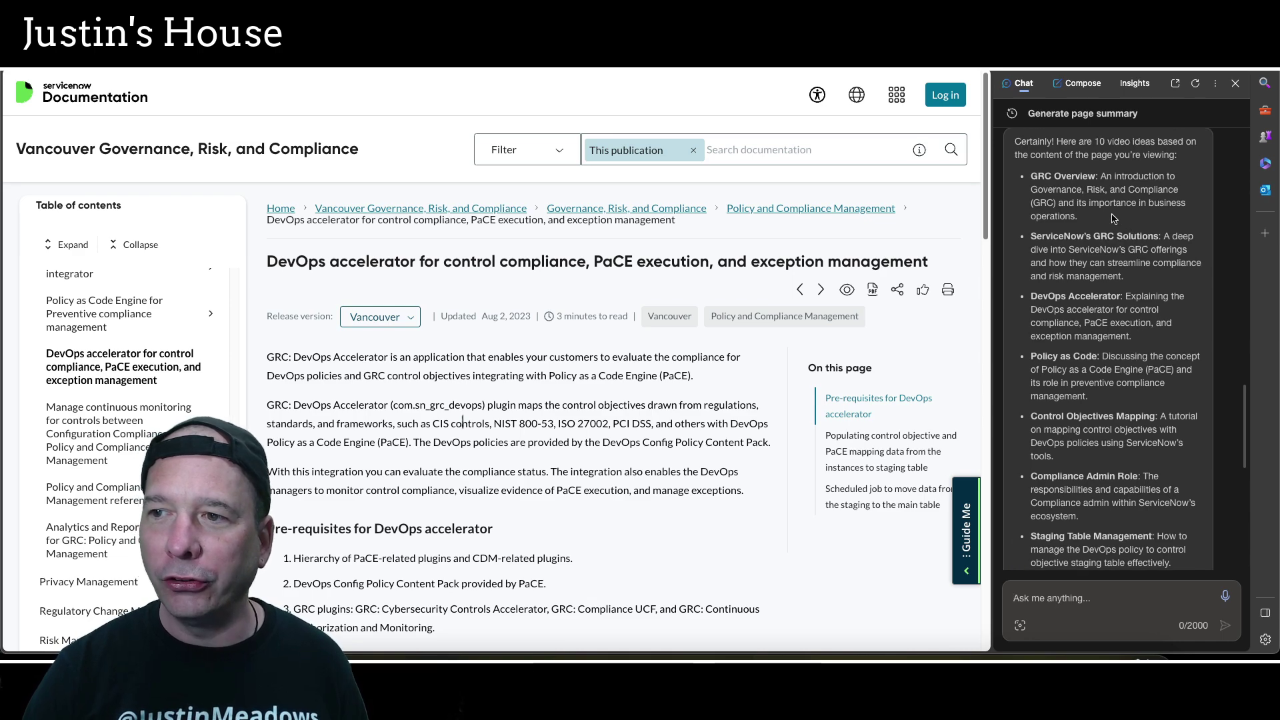
left_click_drag(1111, 216, 1102, 179)
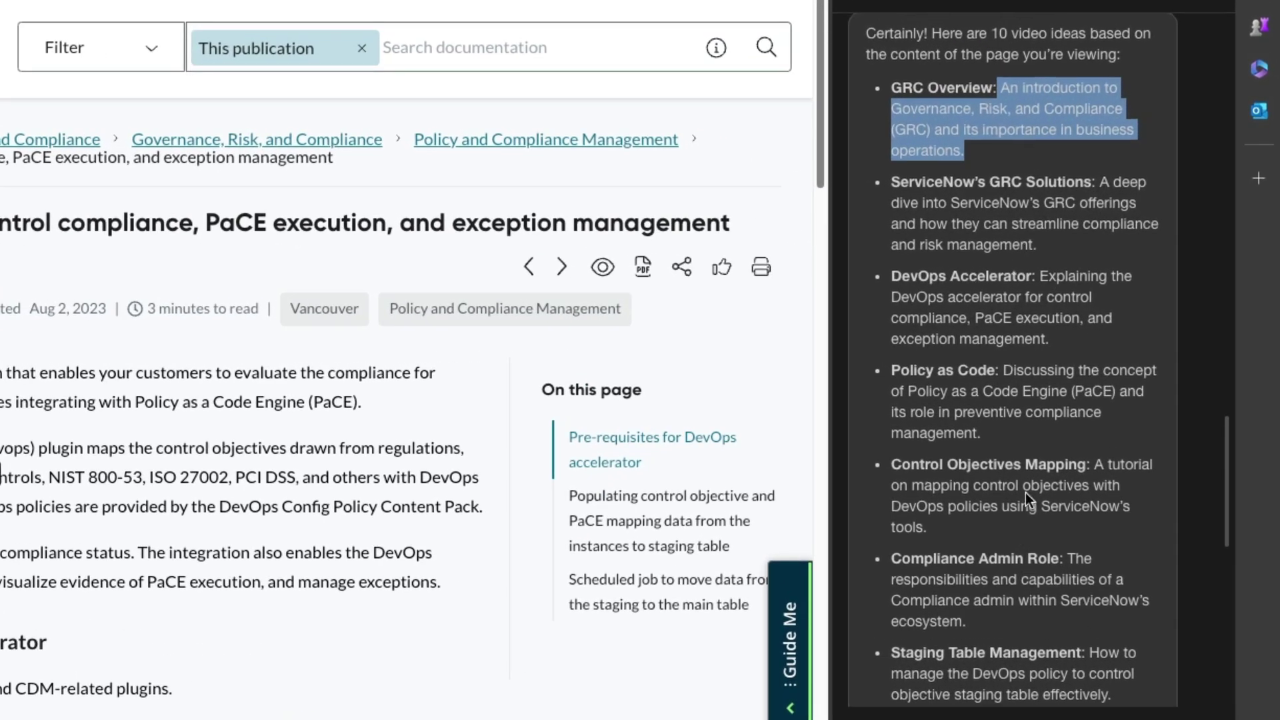
scroll(1037, 449, "down", 1)
left_click_drag(1050, 405, 992, 340)
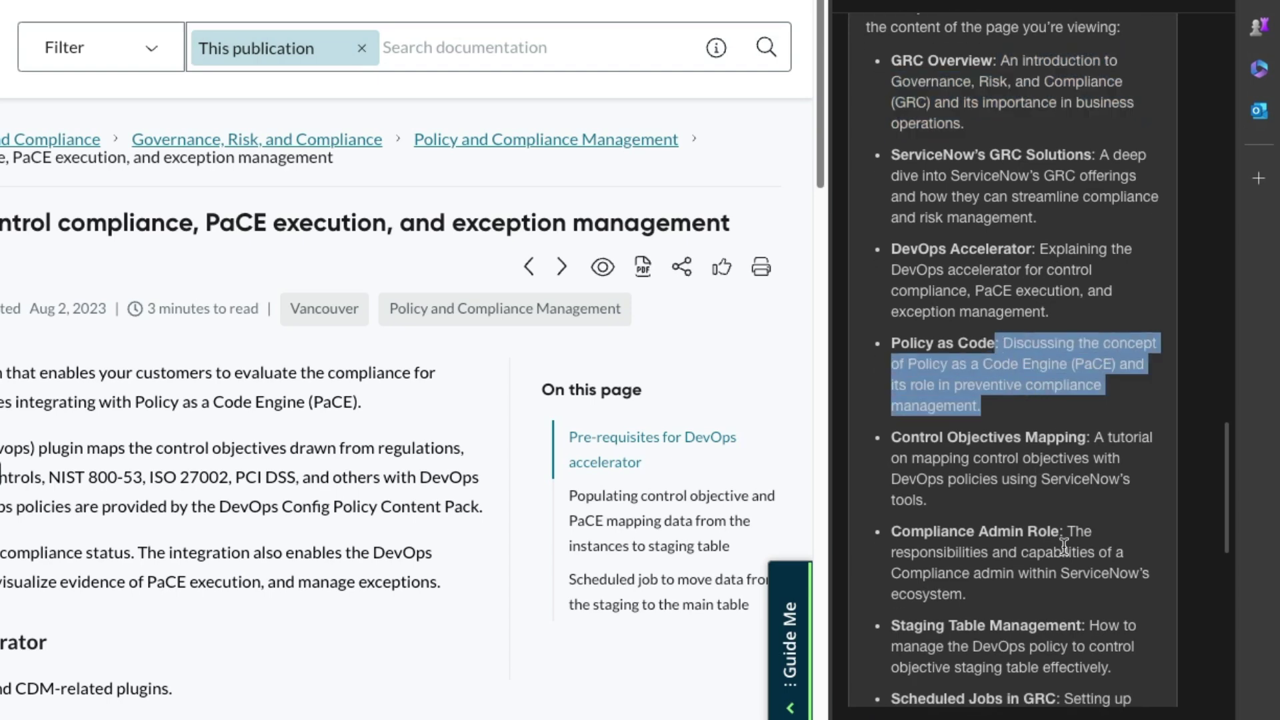
scroll(1067, 487, "down", 5)
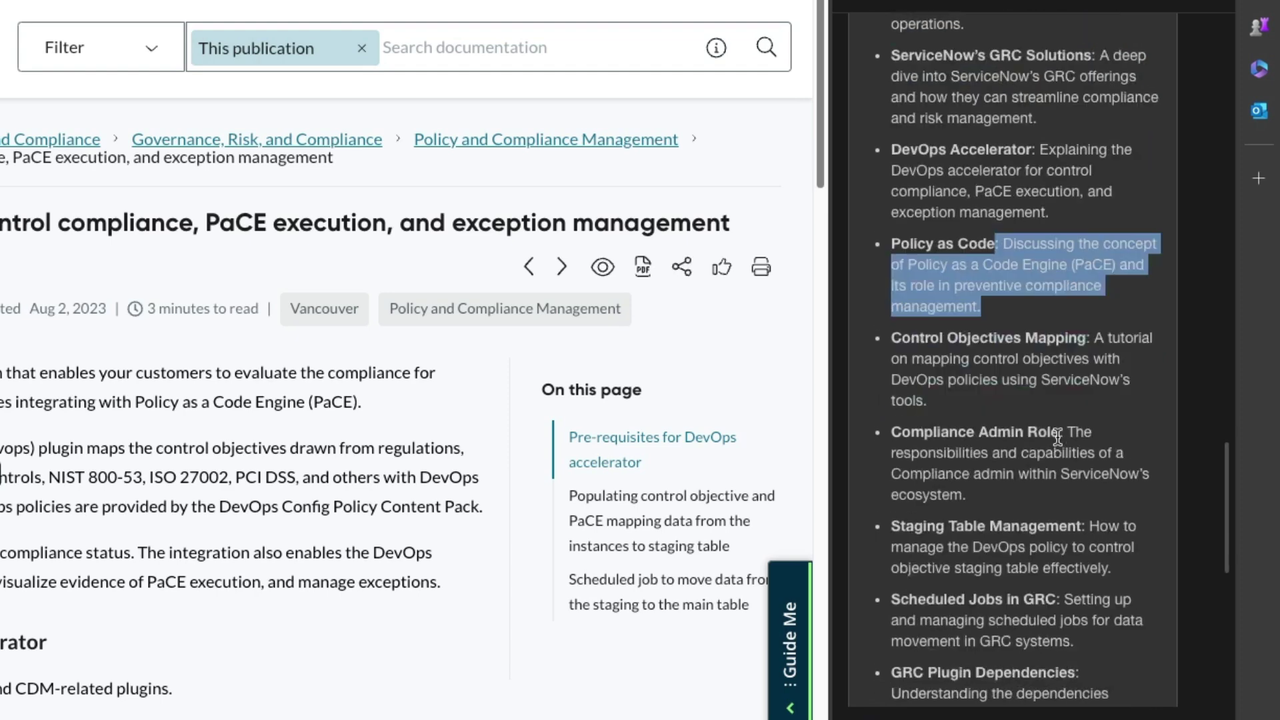
left_click_drag(1143, 372, 1087, 335)
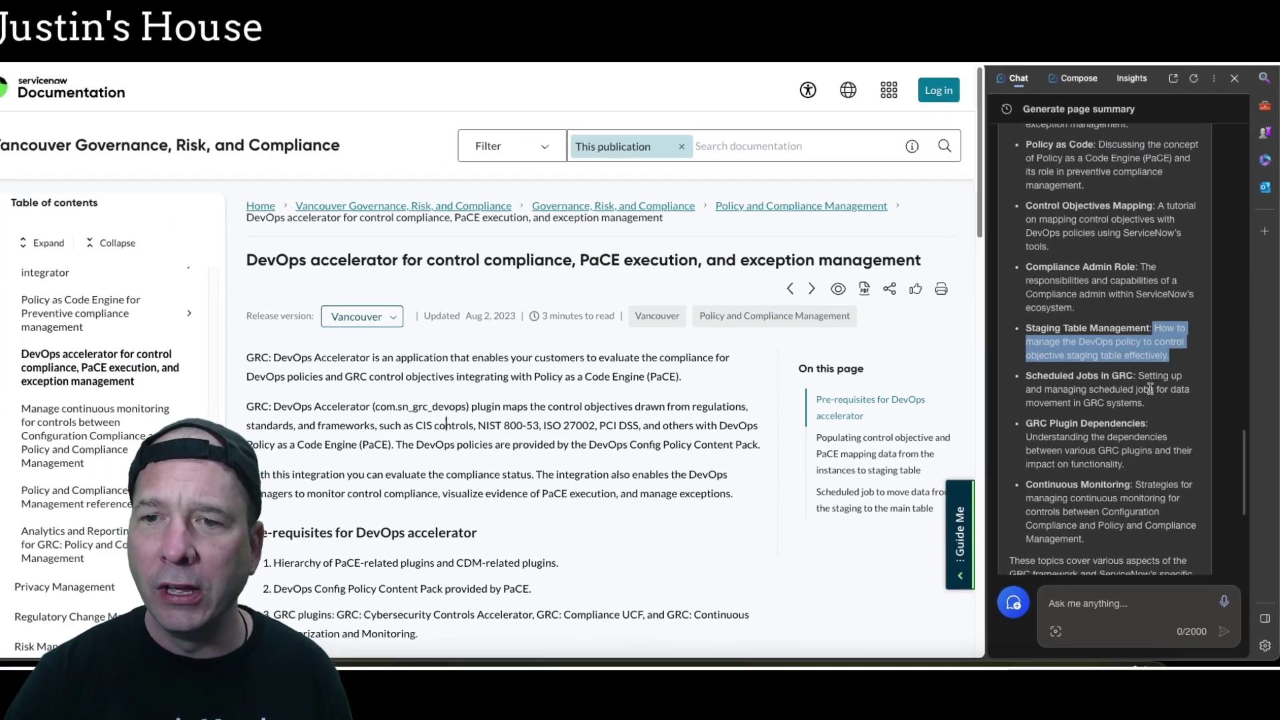
left_click(1150, 389)
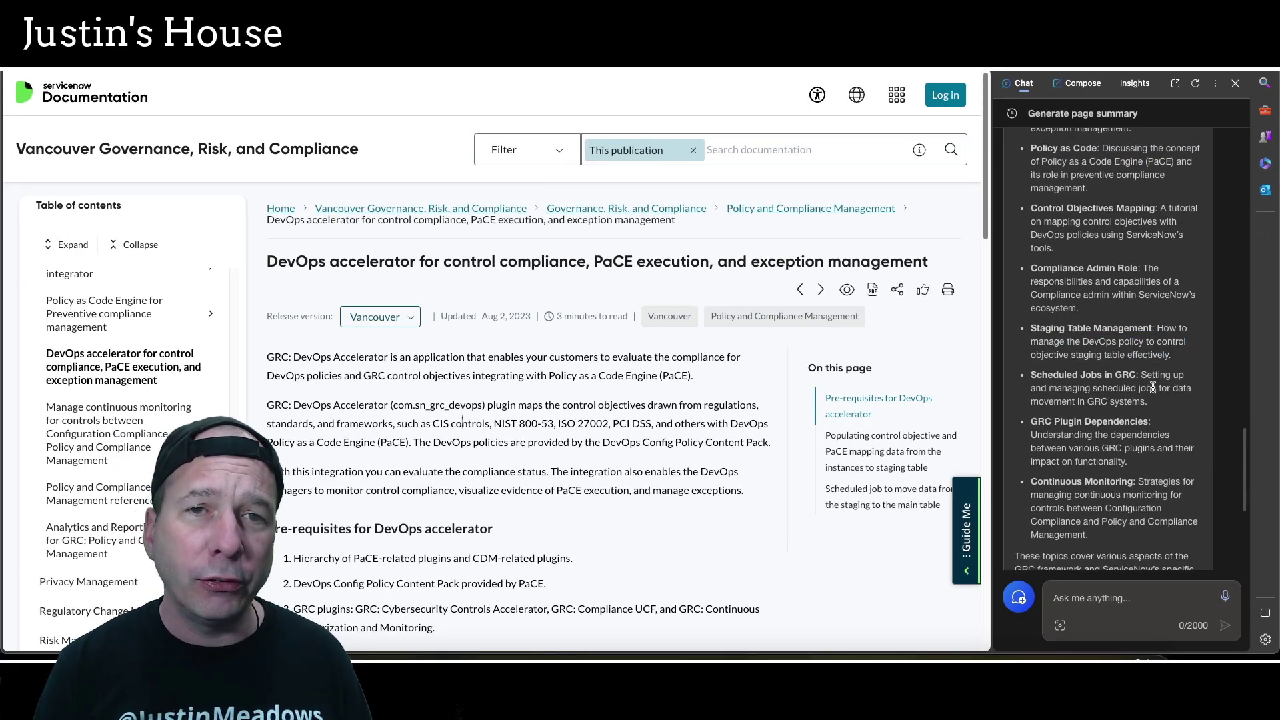